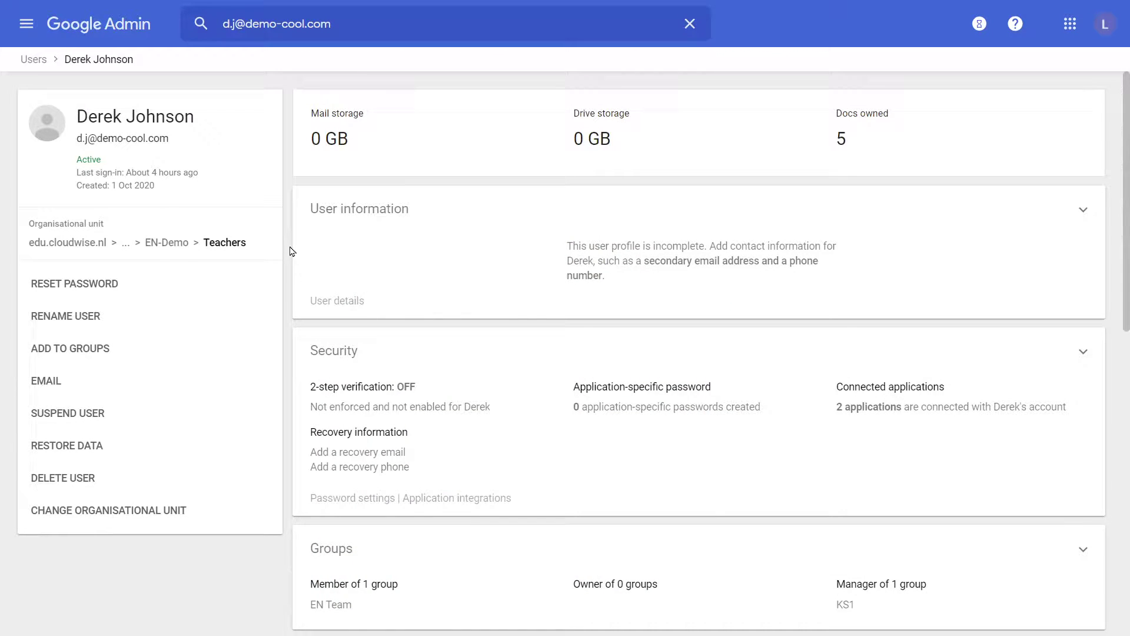
Step: Begin deleting the teacher's account and select 'Don't transfer data'
left_click(72, 479)
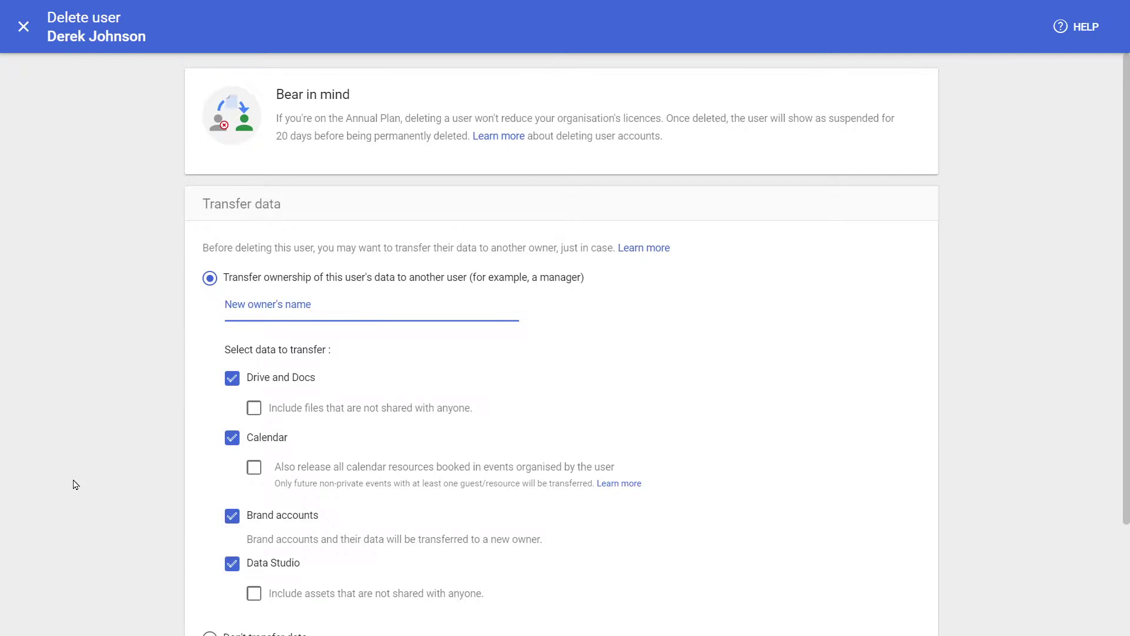
scroll(75, 484, "down", 3)
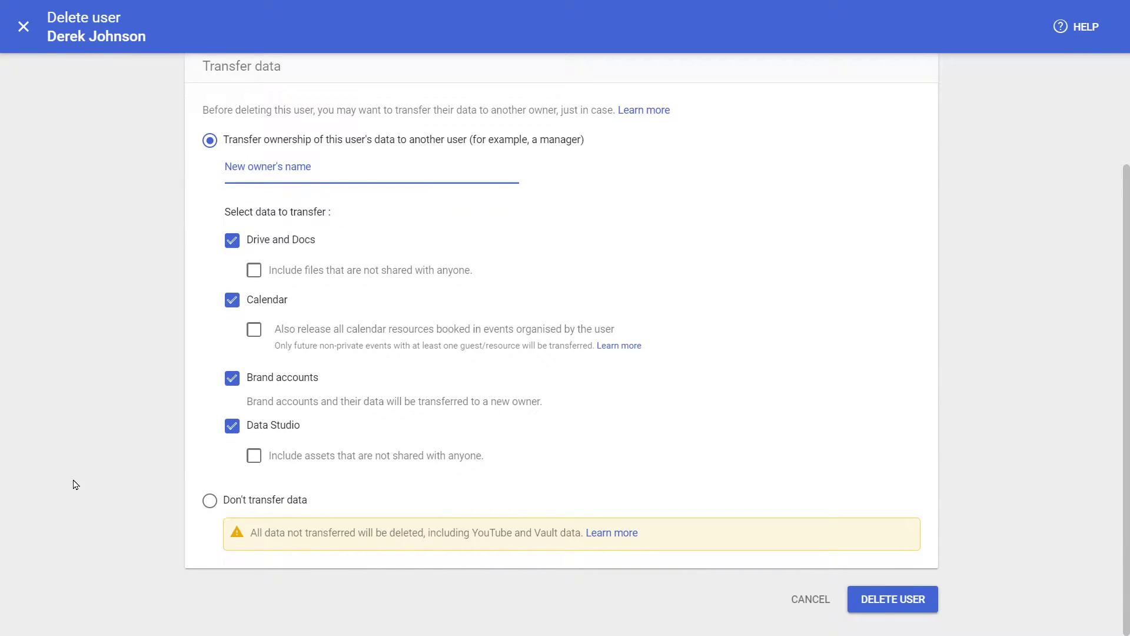
left_click(212, 502)
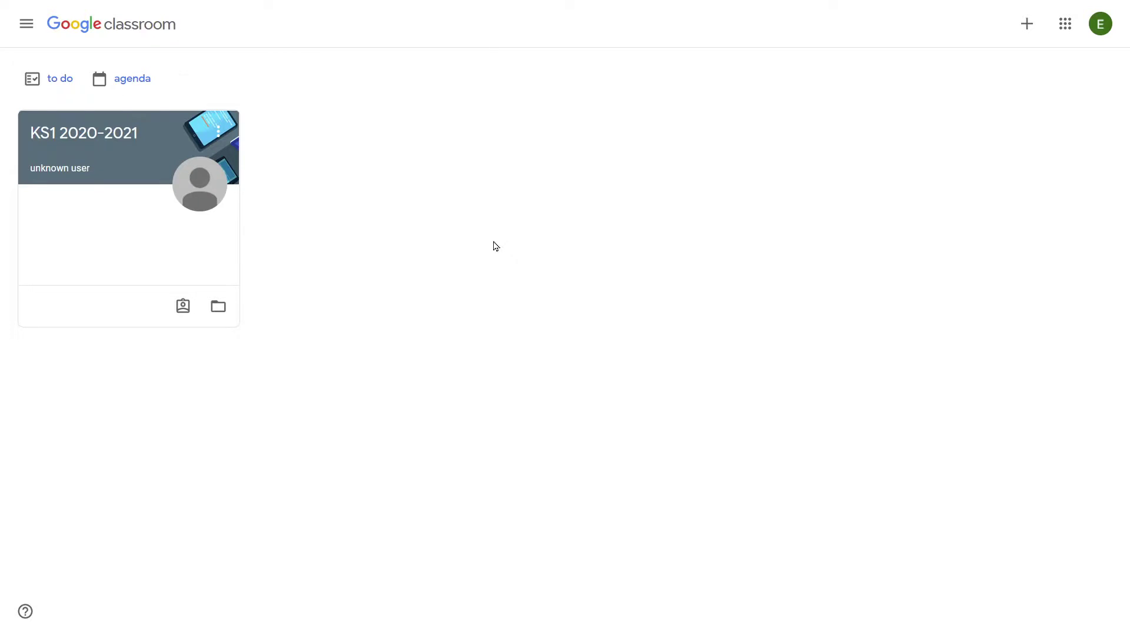
Step: In KS1 2020-2021, hand in the attached essay for How was your holiday? and confirm
left_click(92, 134)
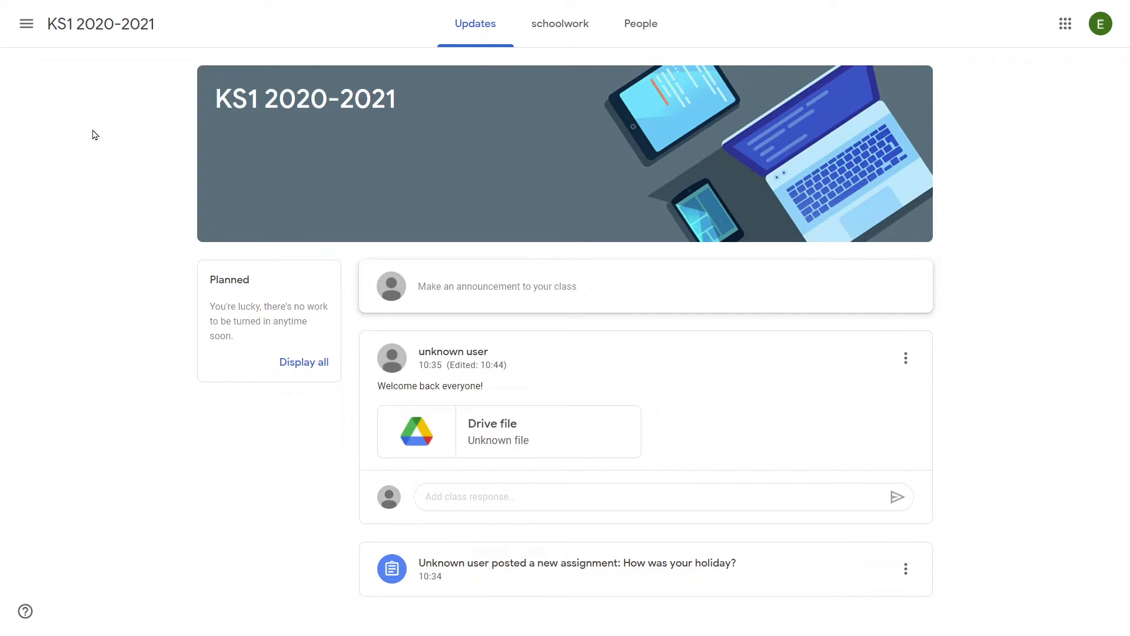
left_click(507, 500)
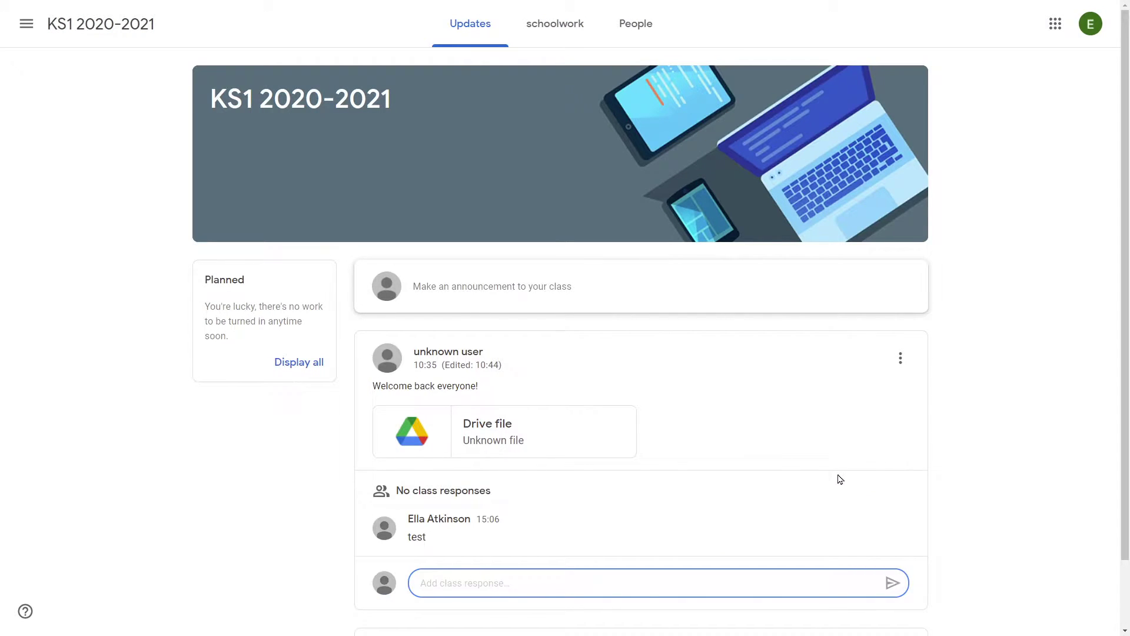
left_click(561, 31)
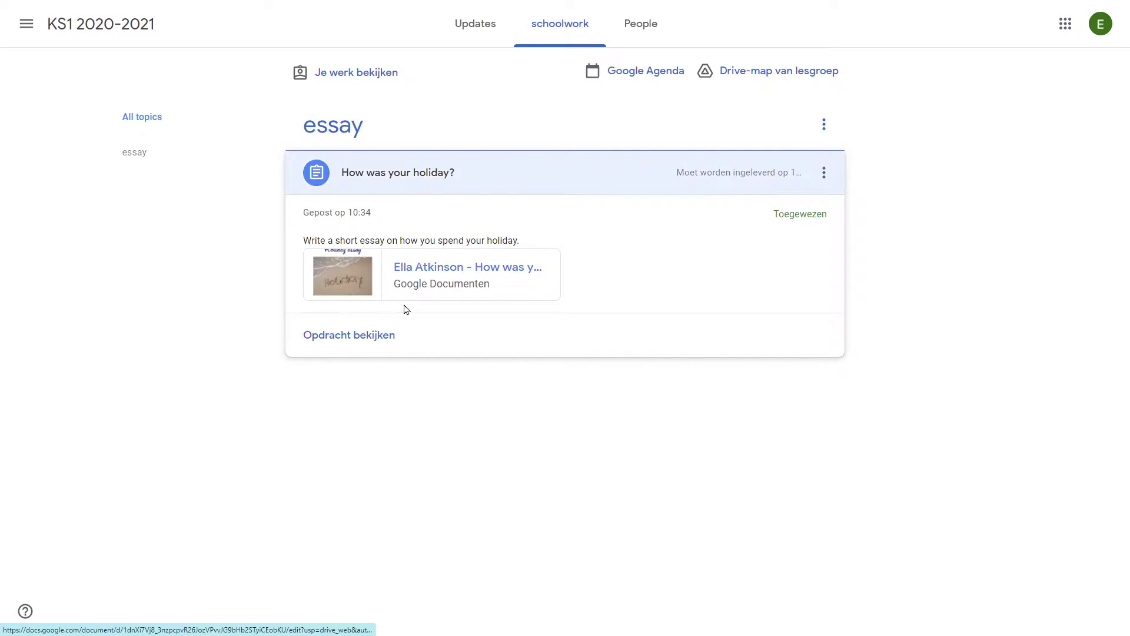
left_click(327, 351)
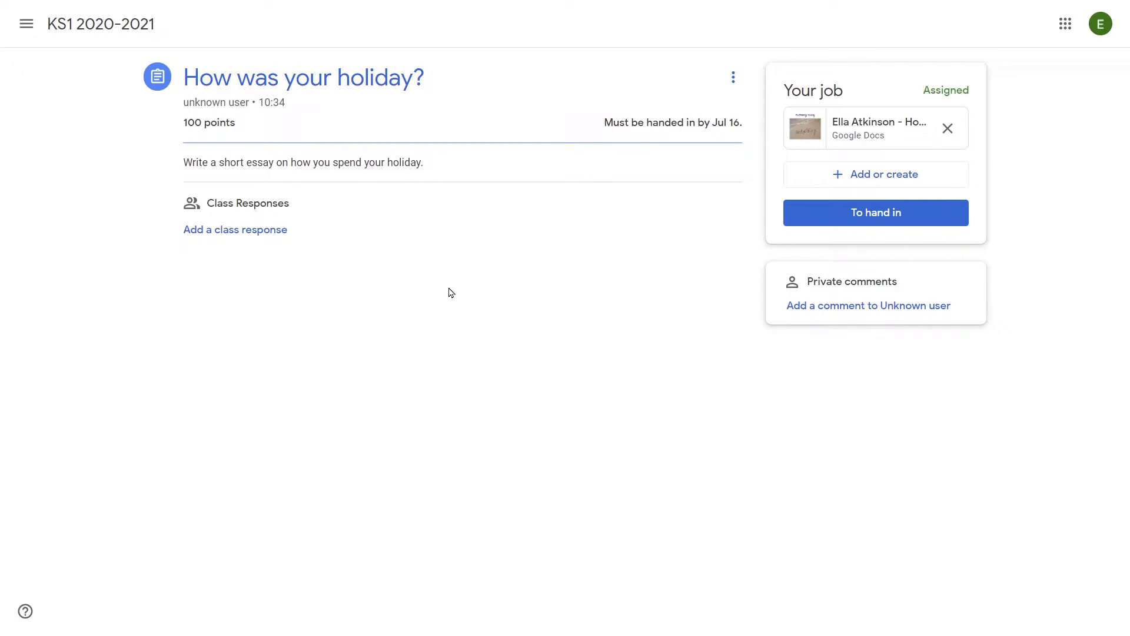
left_click(884, 222)
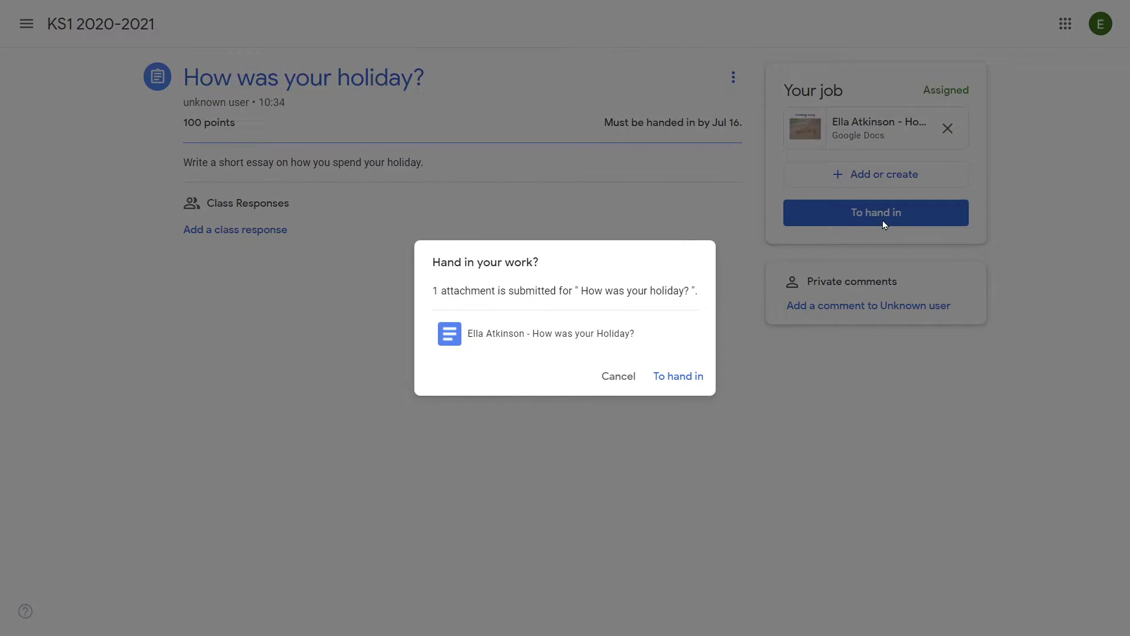
left_click(672, 379)
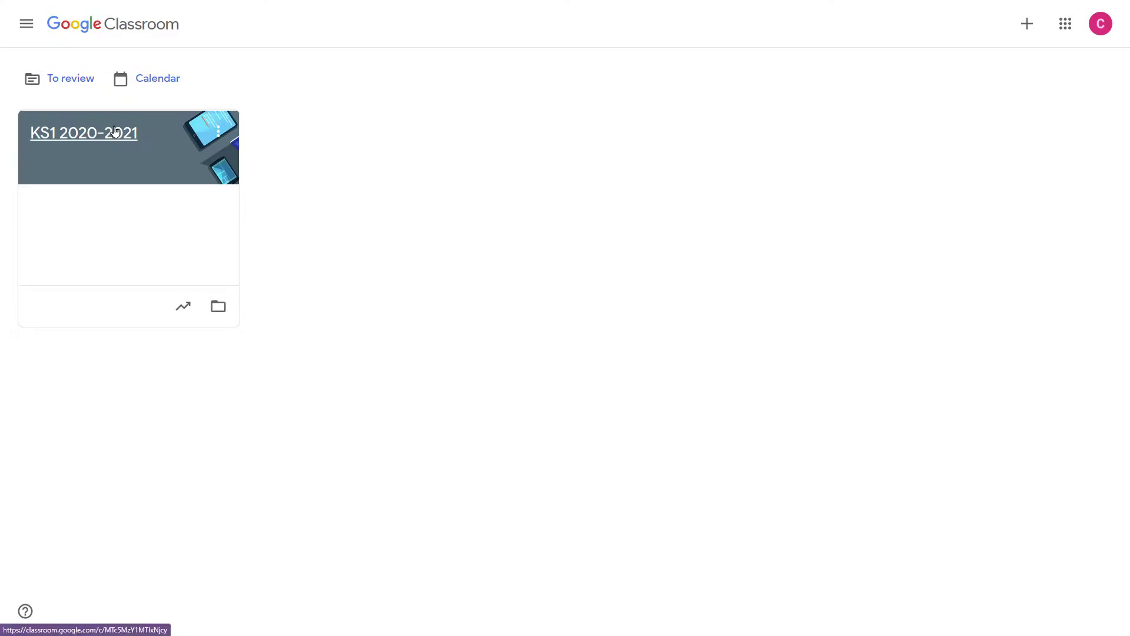
Step: Assign a new Essay Travel assignment in KS1 2020-2021, then view How was your holiday? student work
left_click(115, 130)
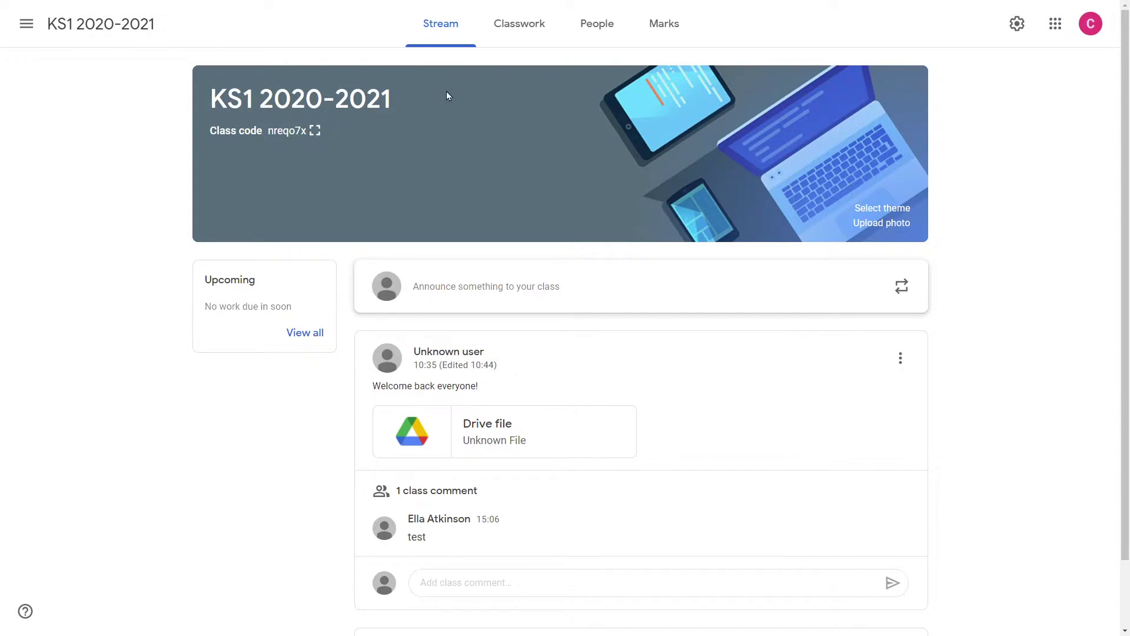
left_click(529, 30)
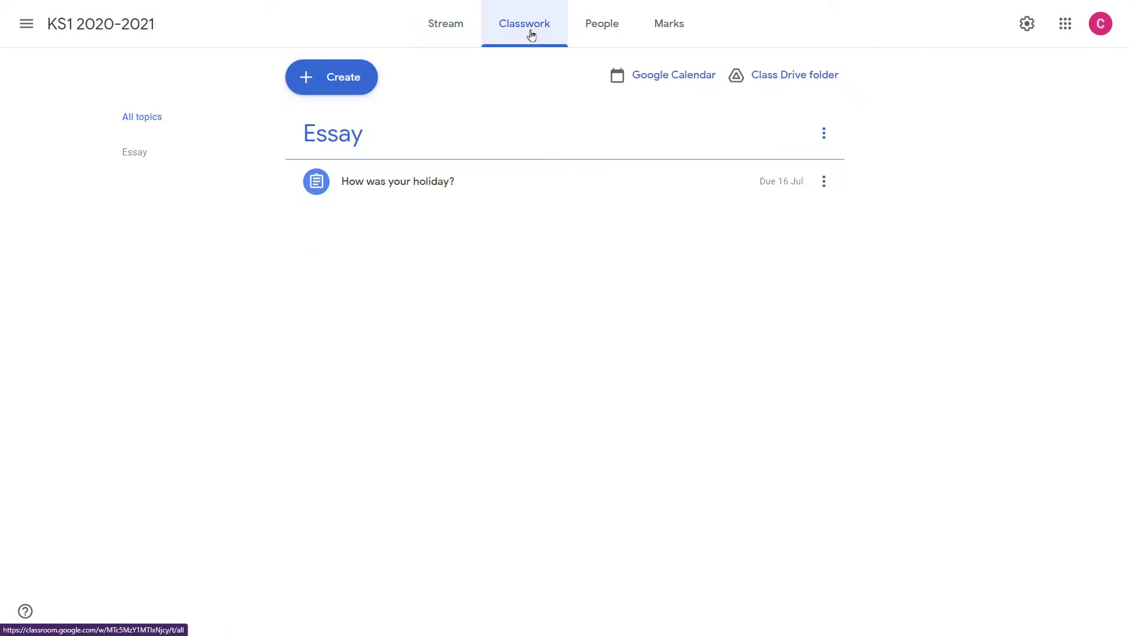
left_click(334, 86)
left_click(341, 124)
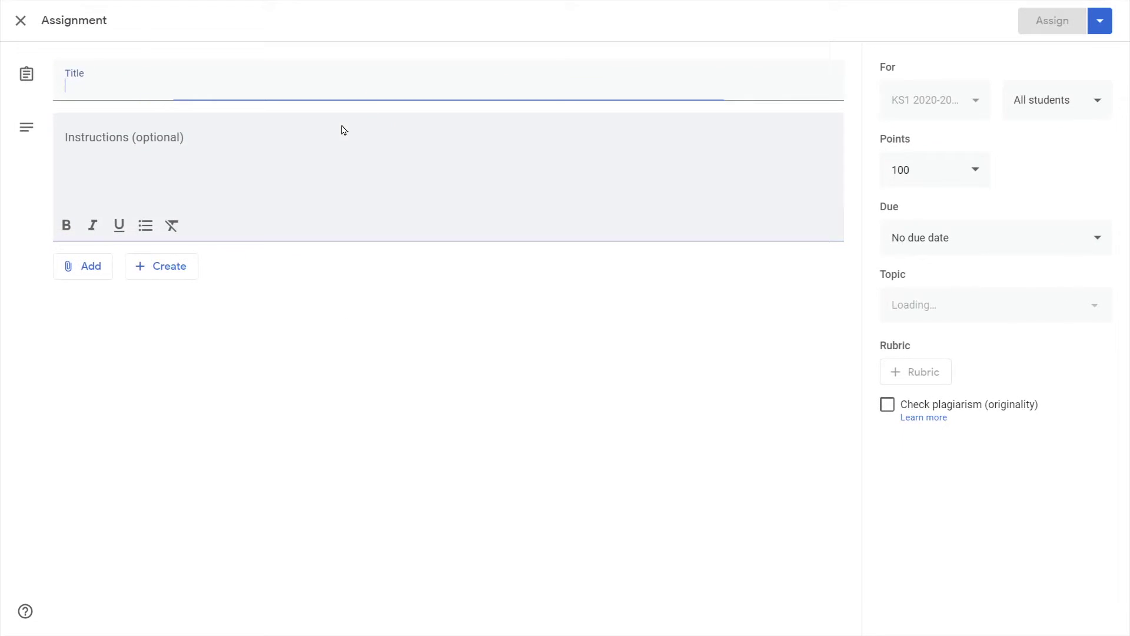
type("Essay Travel")
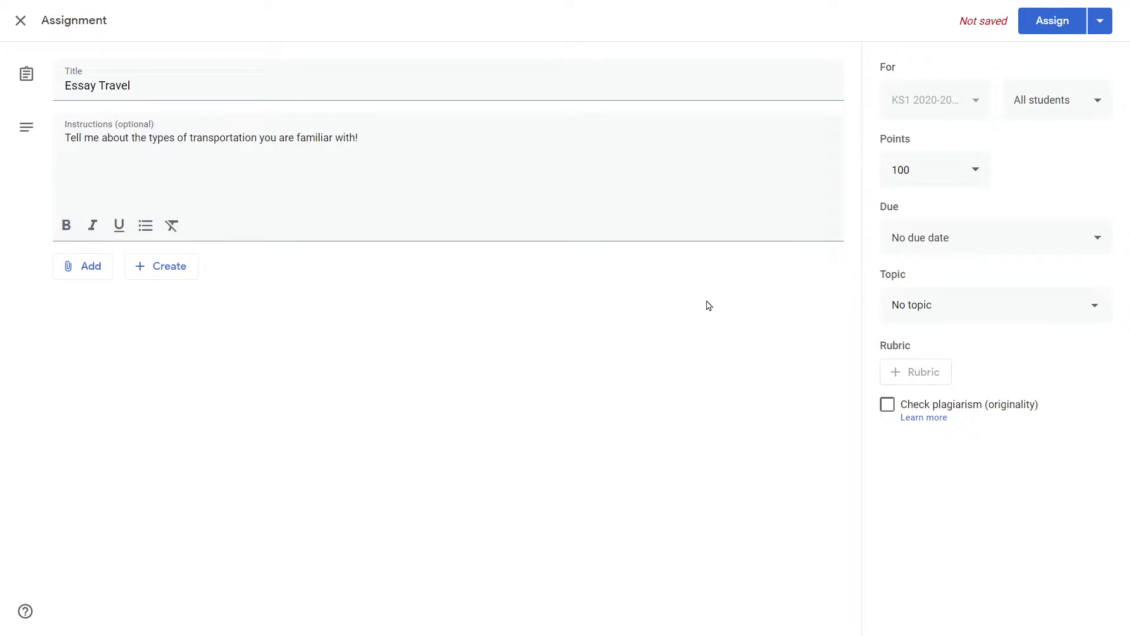
left_click(1044, 18)
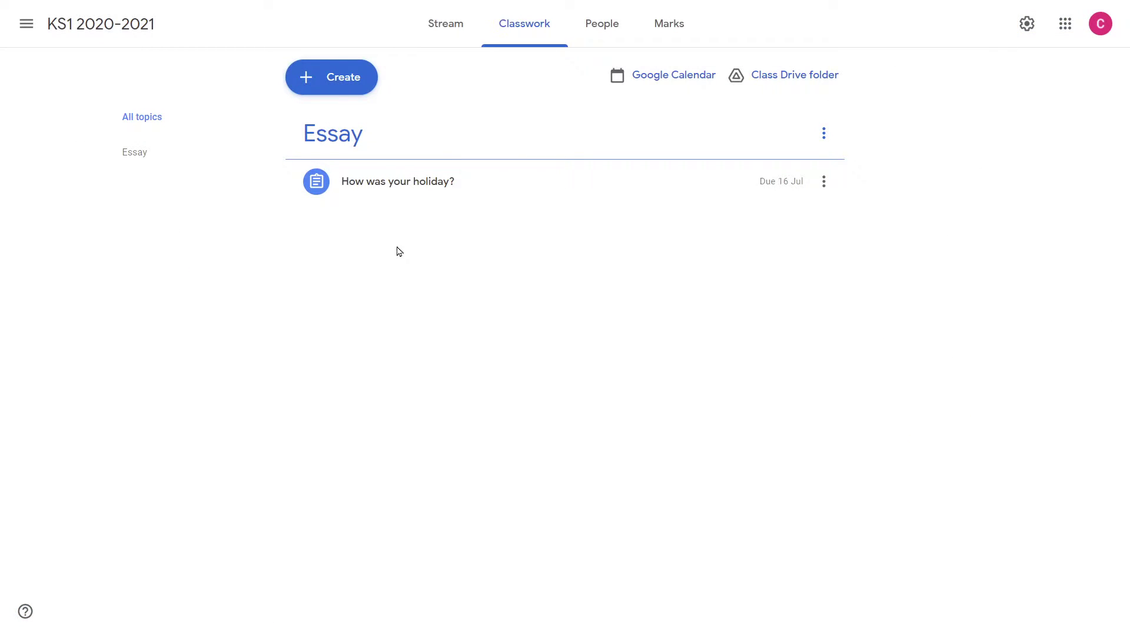
left_click(398, 184)
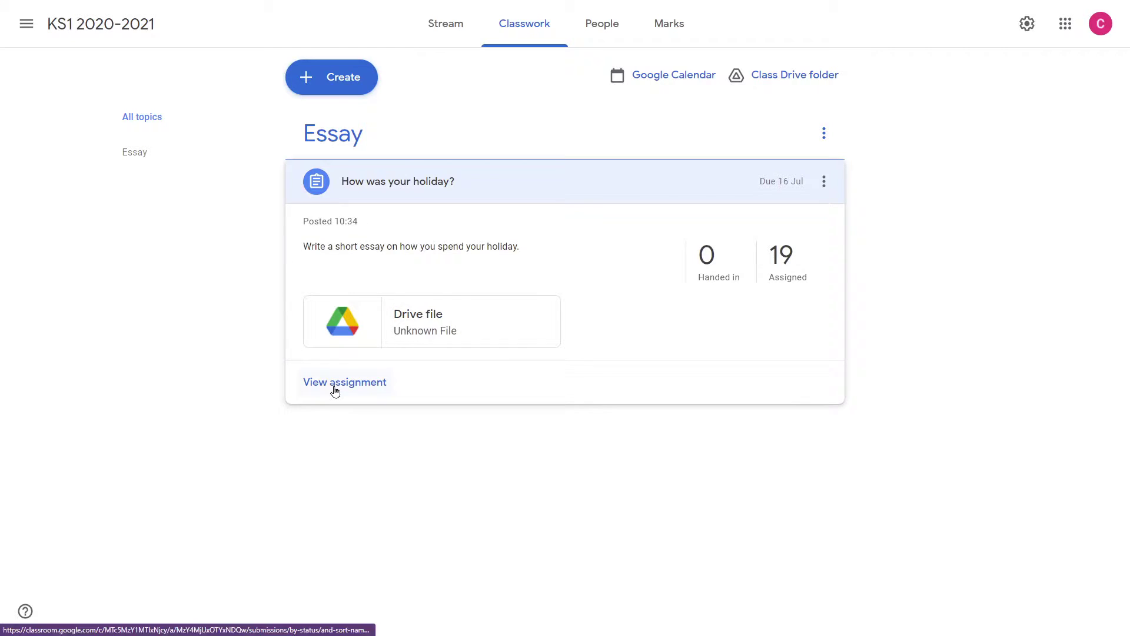
left_click(334, 389)
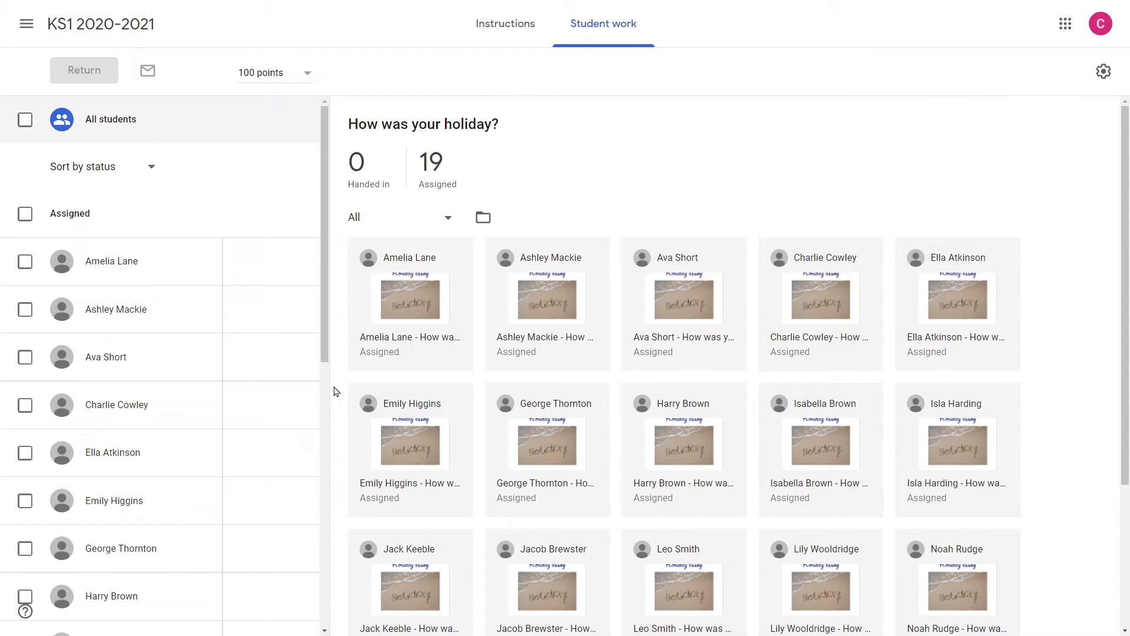
Step: Grade one student's holiday essay 89/100 and post the private comment 'Looks good'
left_click(924, 329)
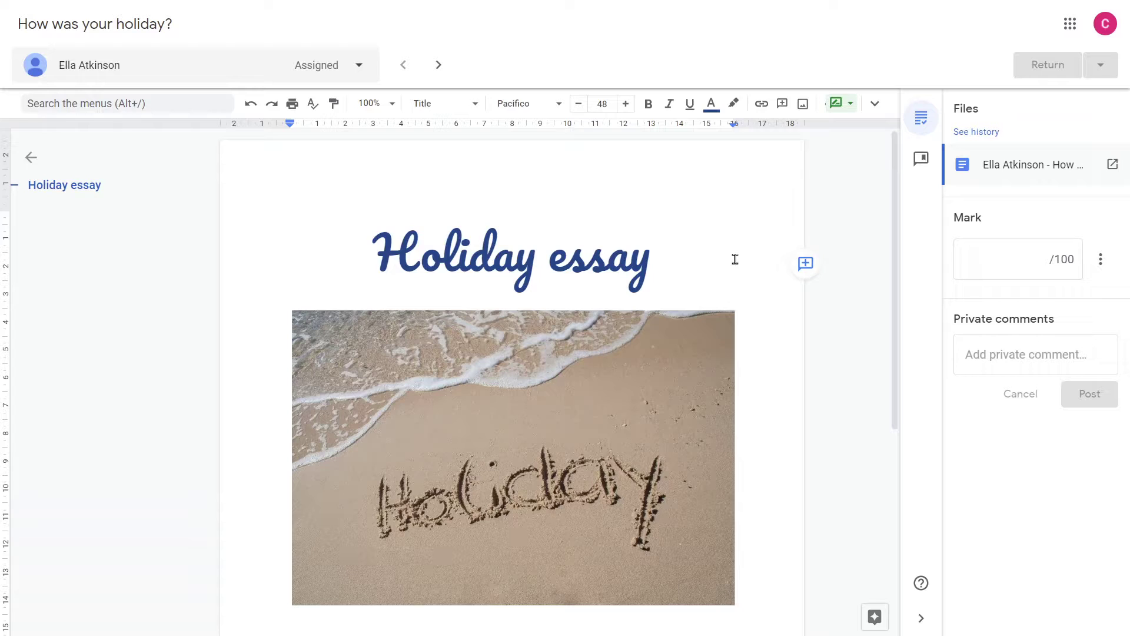
left_click(987, 354)
type("Lo")
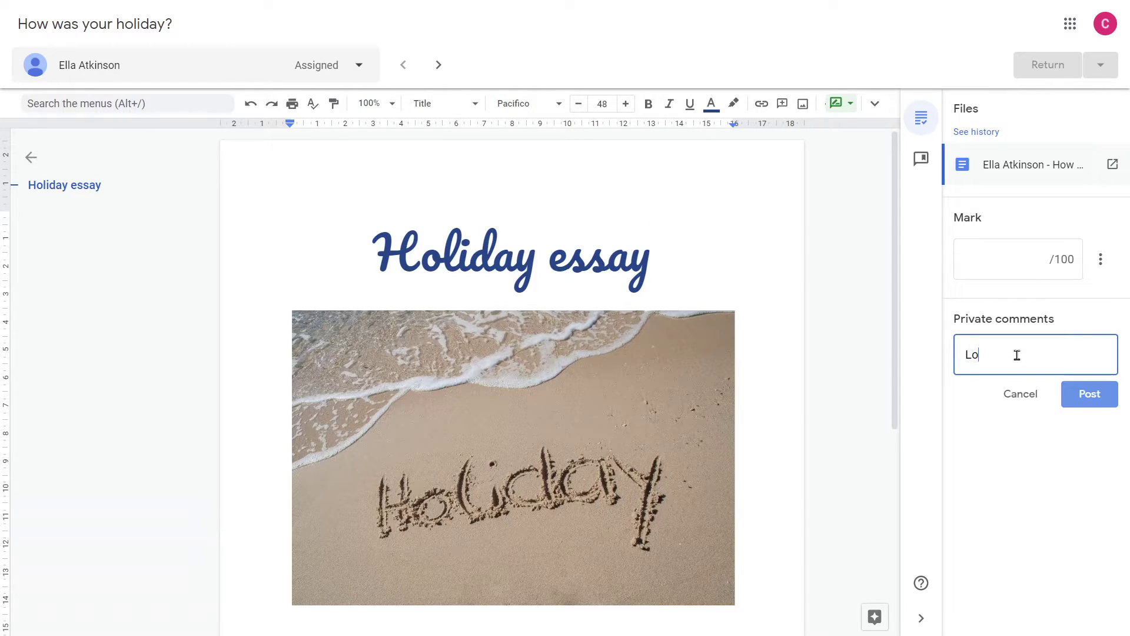
type("oks good!")
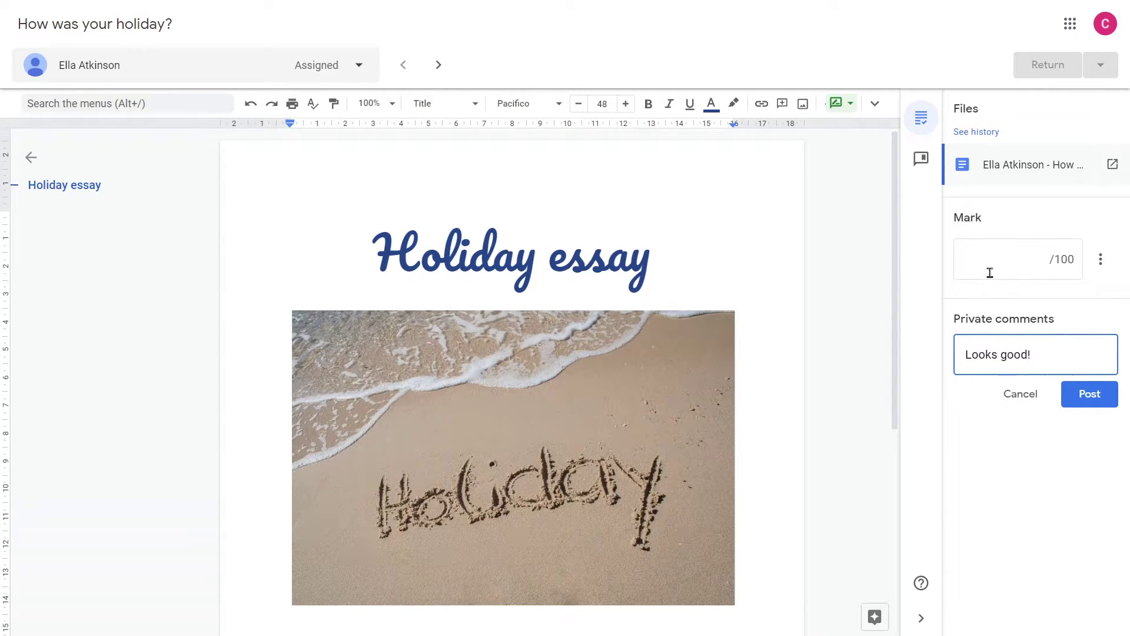
left_click(999, 257)
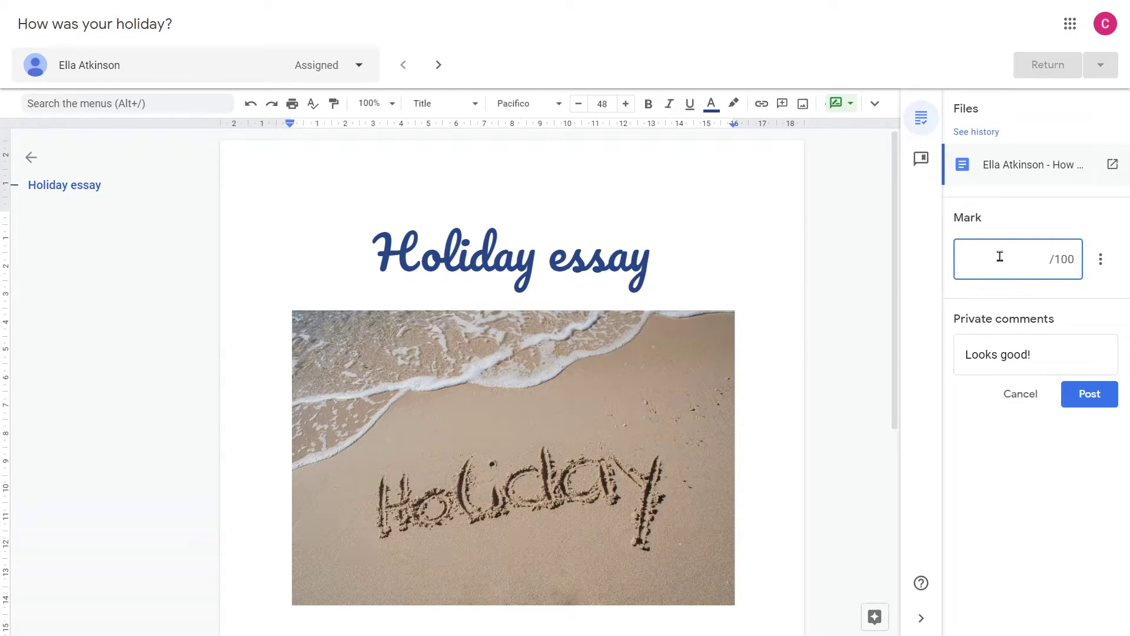
type("89")
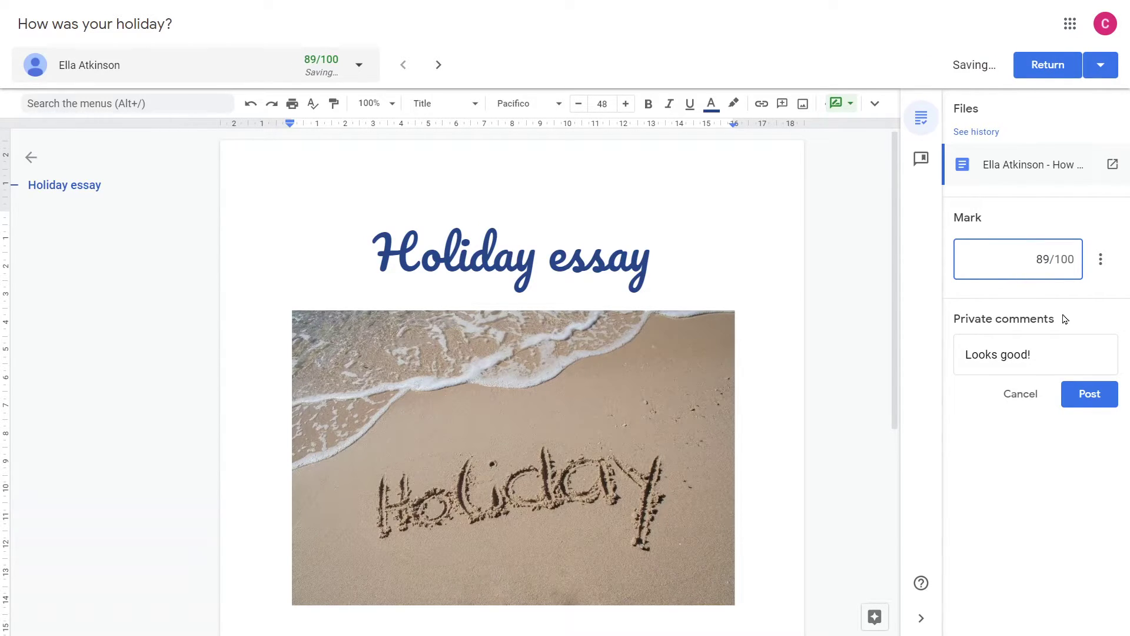
left_click(1091, 391)
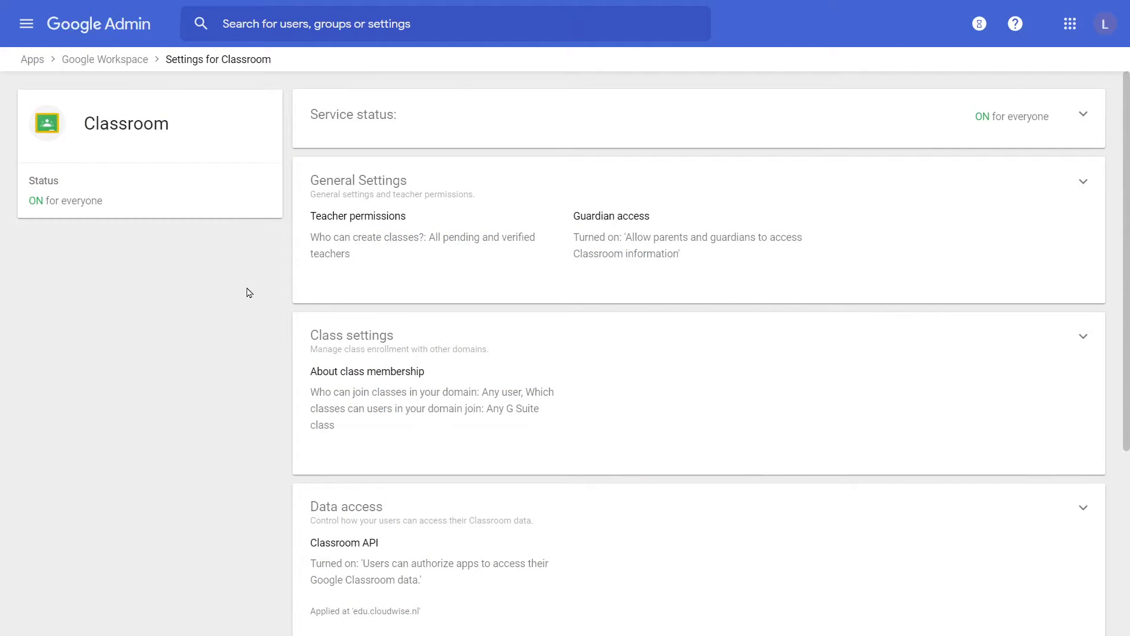
scroll(249, 292, "down", 1)
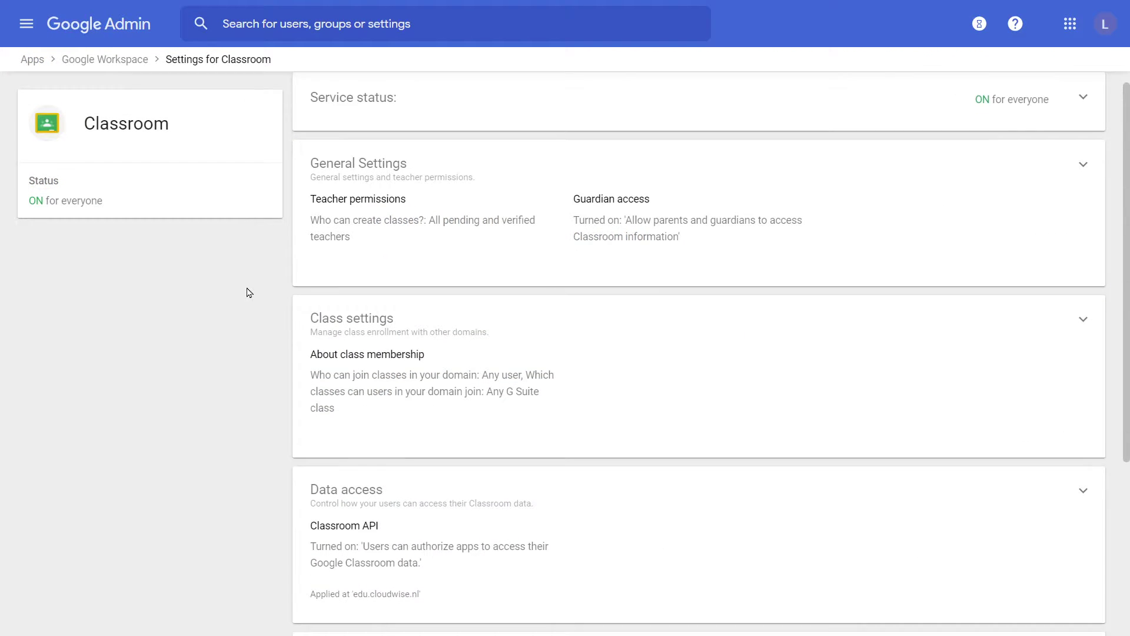
scroll(249, 293, "down", 4)
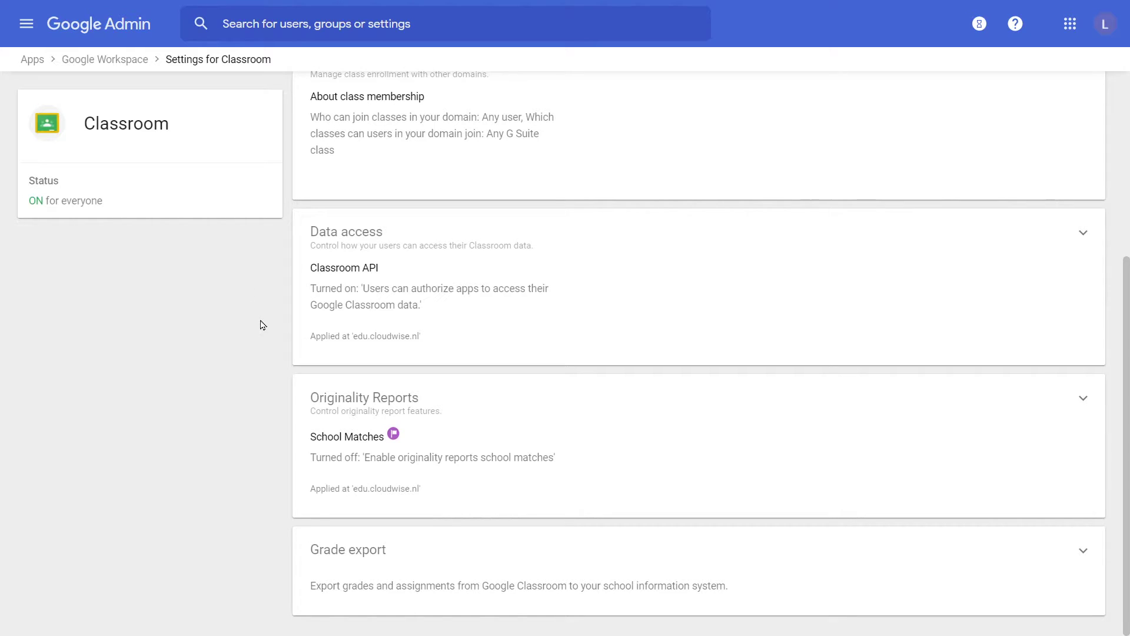
scroll(262, 325, "up", 5)
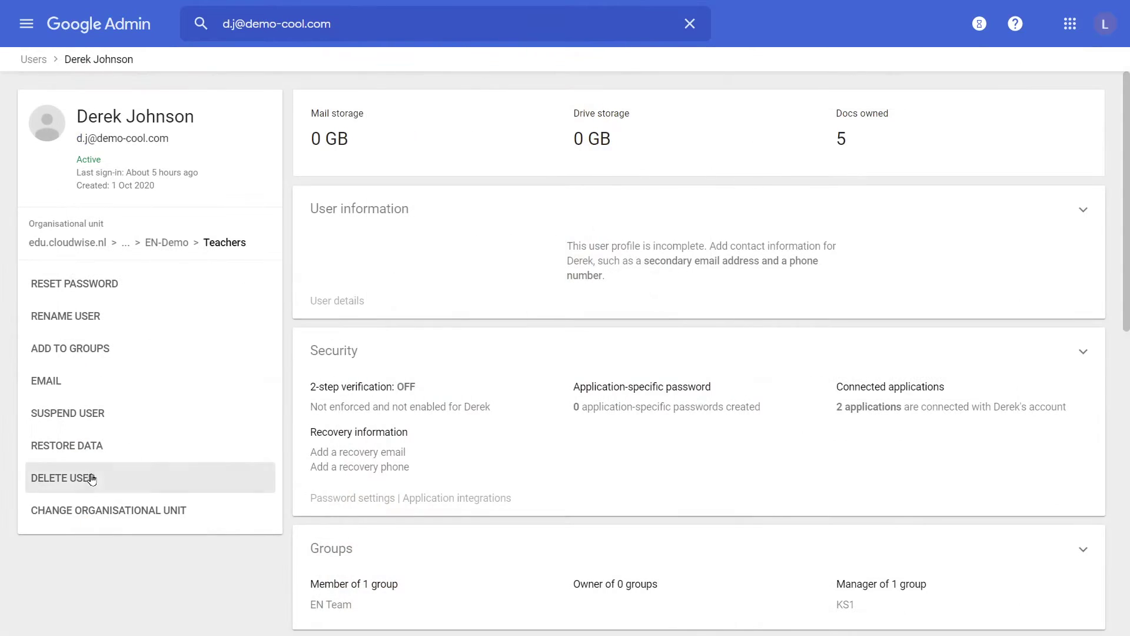
Step: Transfer the teacher's data to the Backup Serviceaccount, leaving unshared files out of the transfer
left_click(91, 478)
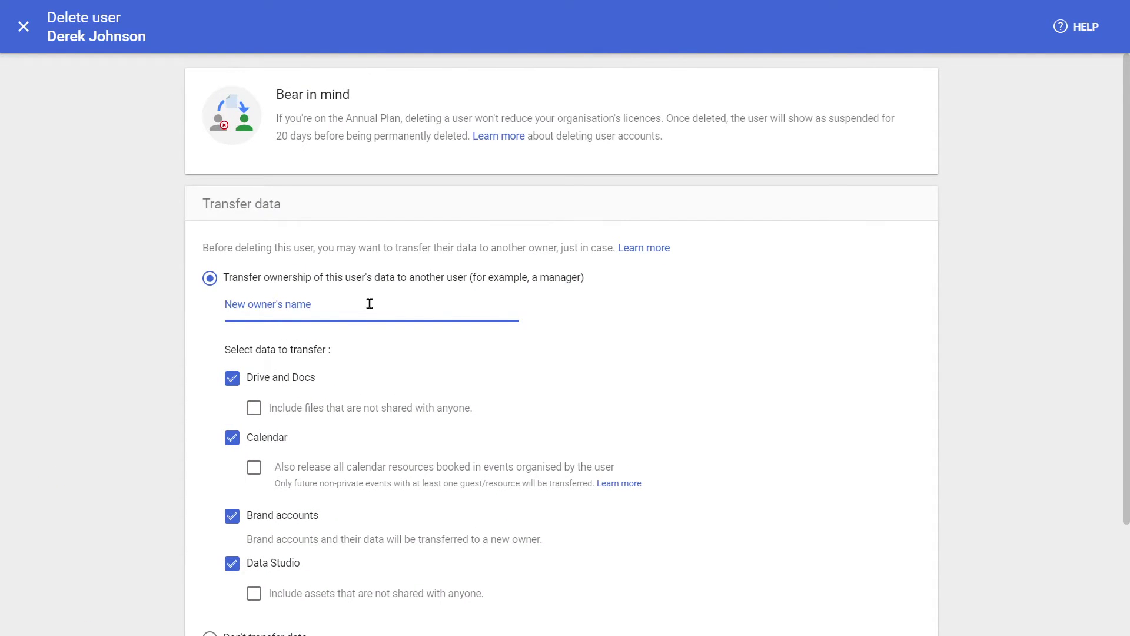
type("backup")
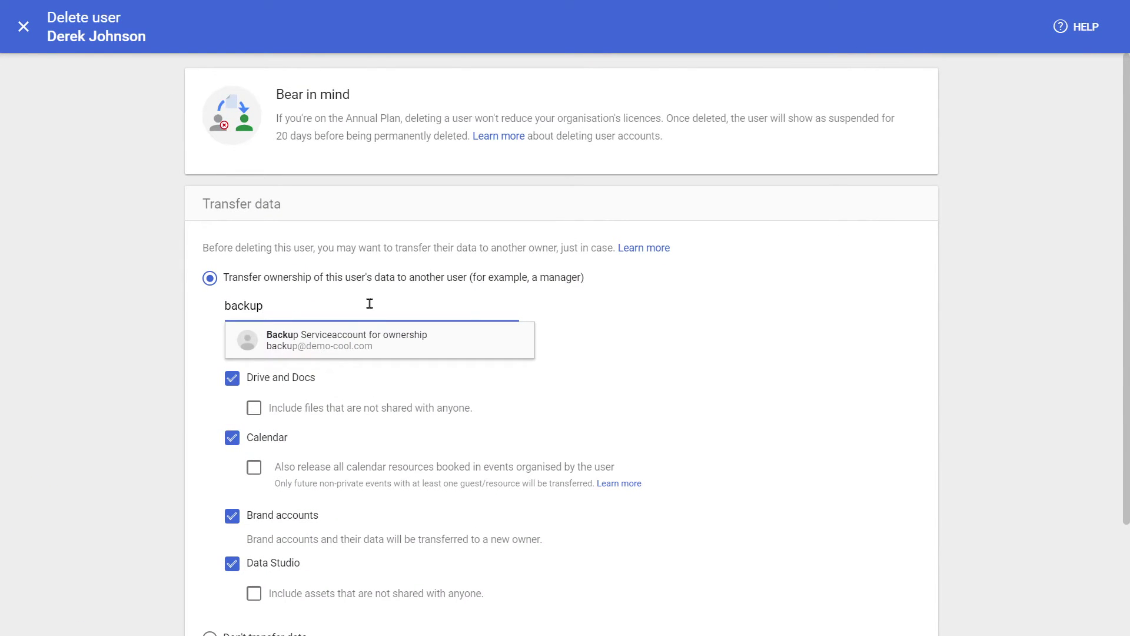
left_click(370, 332)
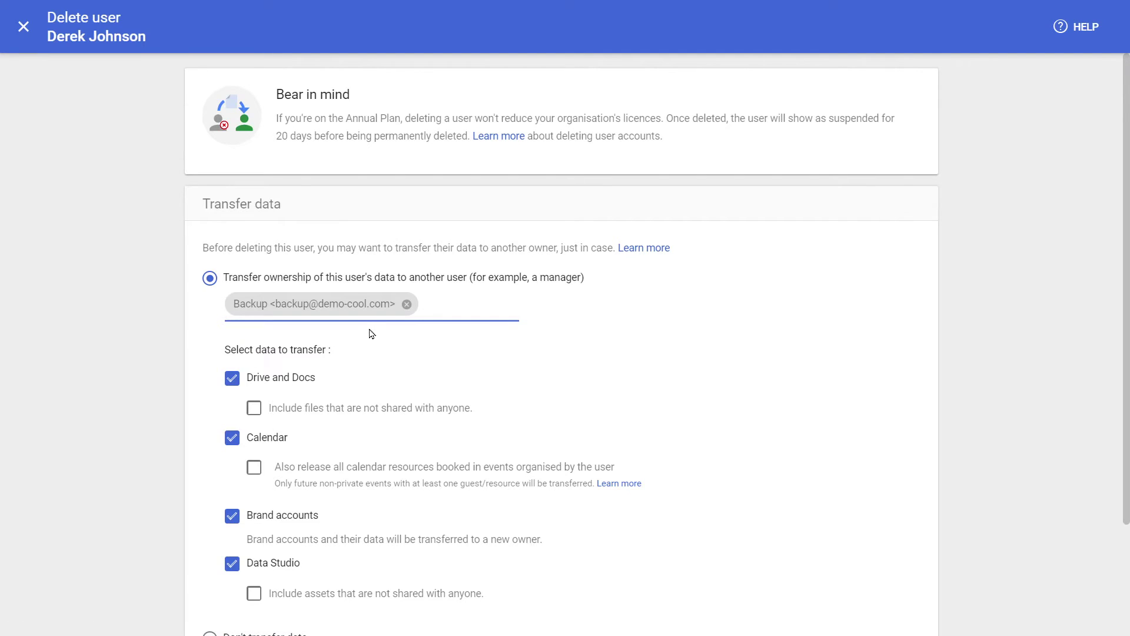
scroll(363, 329, "down", 1)
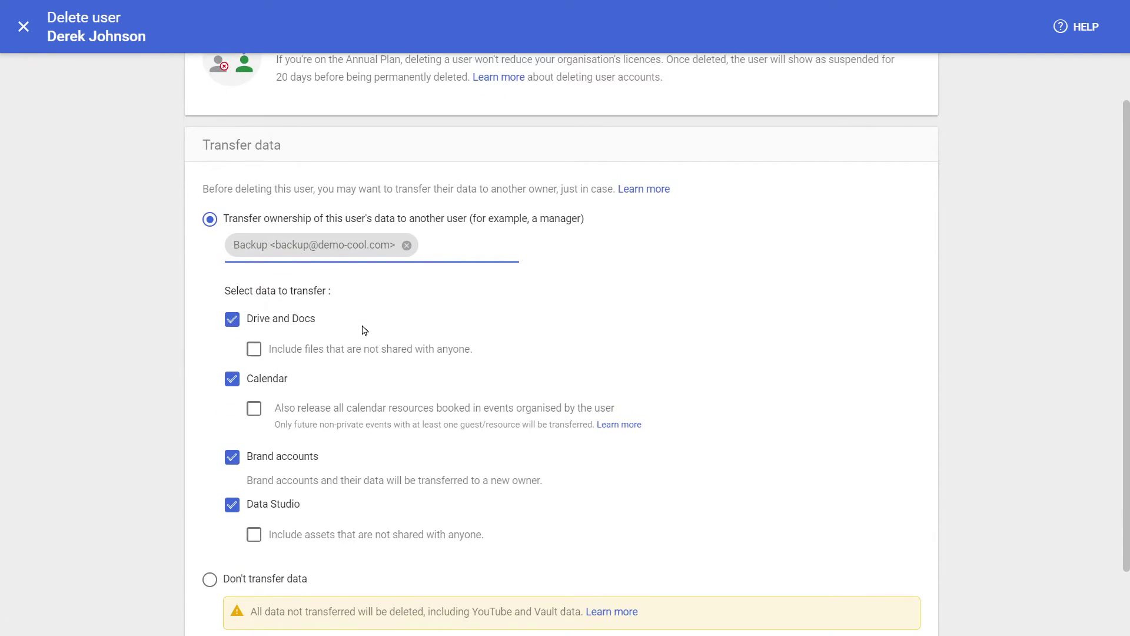
left_click(254, 361)
left_click(254, 360)
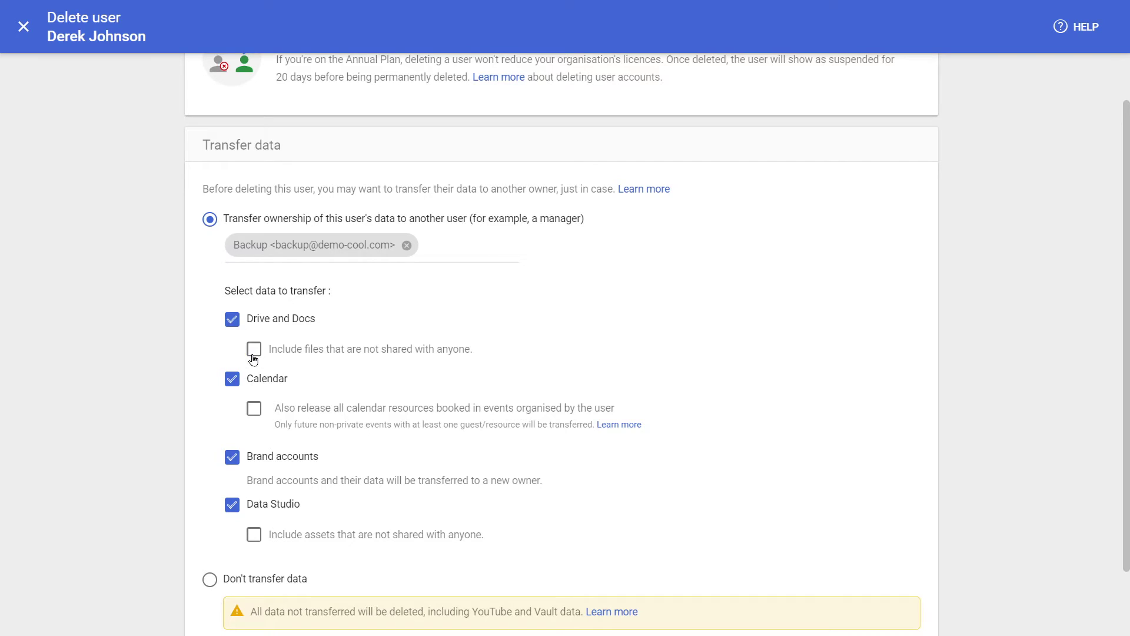
scroll(253, 360, "down", 2)
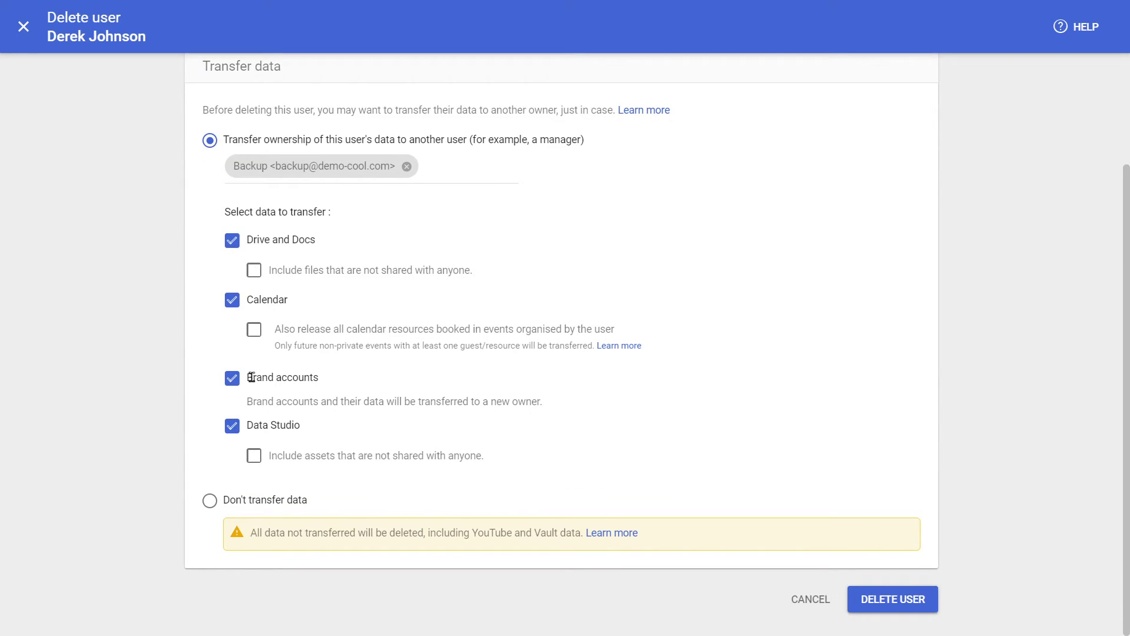